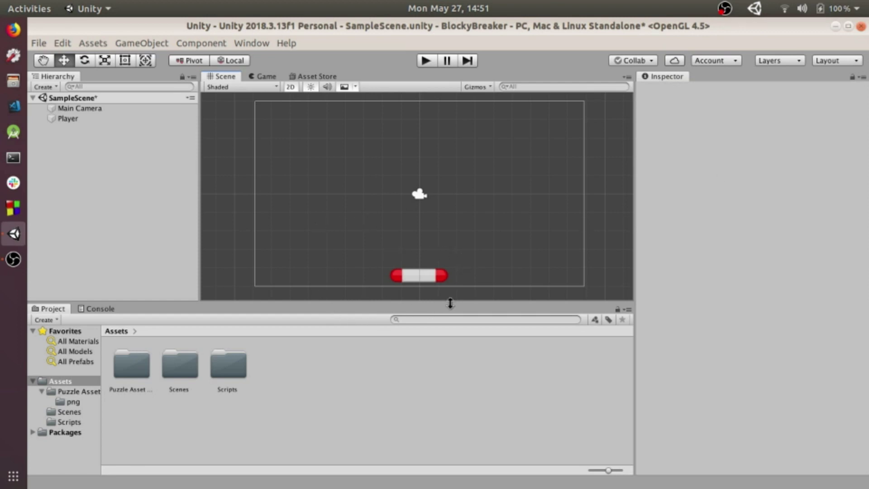
- Play-test the game by moving the paddle past both sides of the play area, and stop it
click(423, 66)
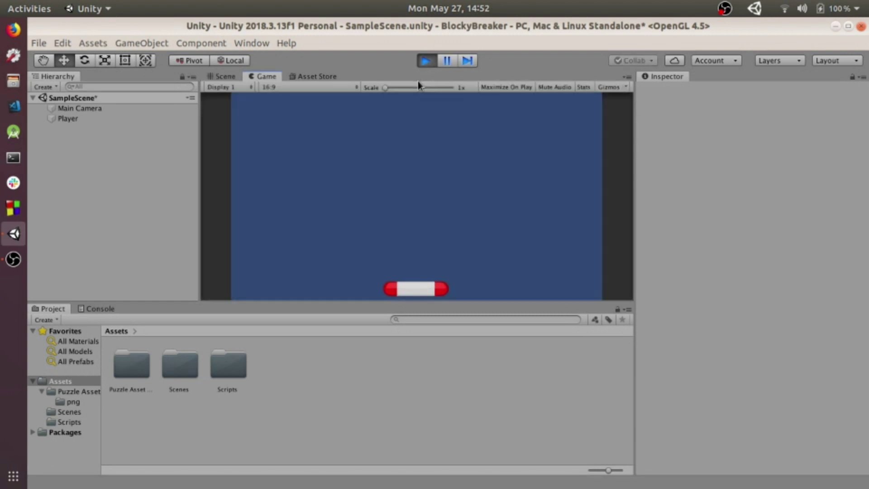
key(Left)
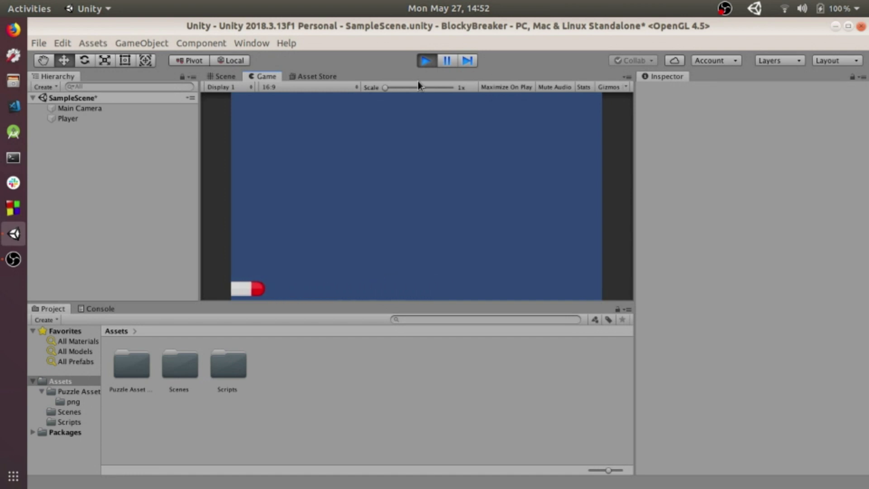
key(Right)
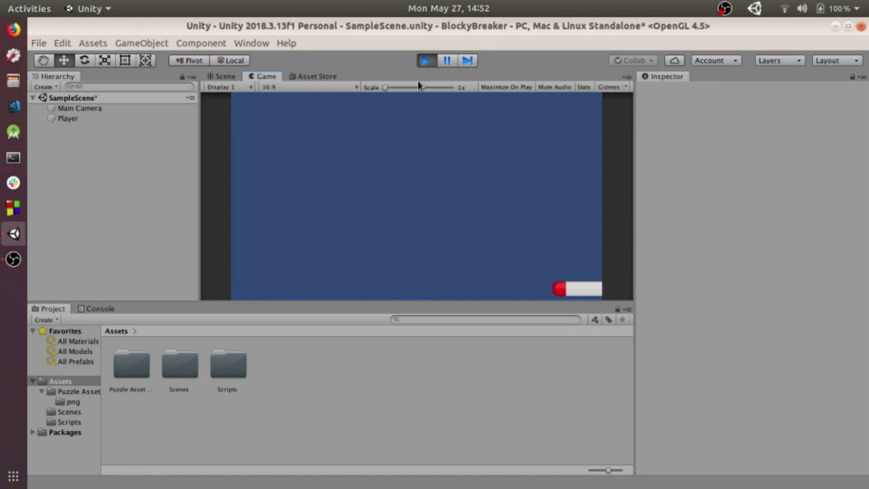
key(Left)
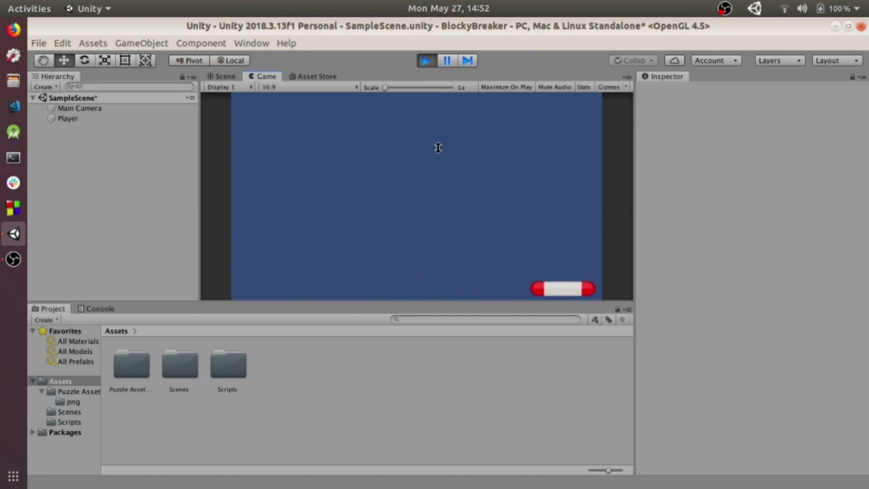
click(428, 63)
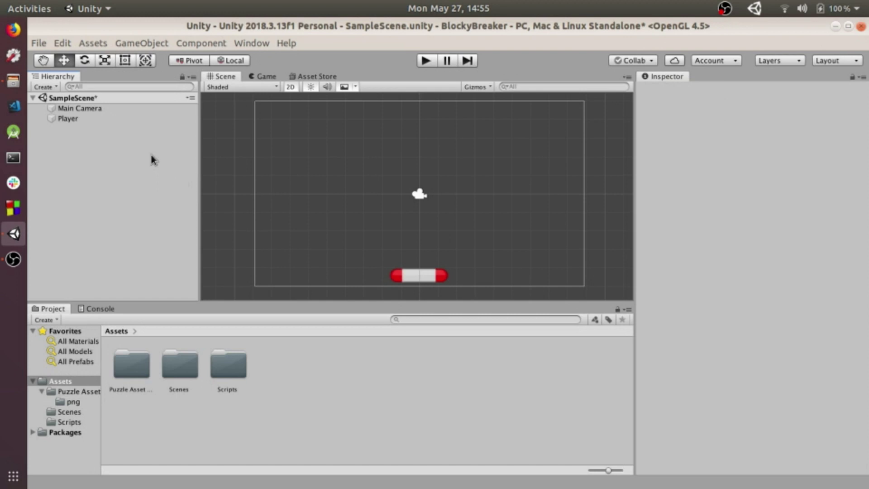
- Create an empty game object in SampleScene and move it to the camera frame's left edge, at about X -9.03
right_click(104, 166)
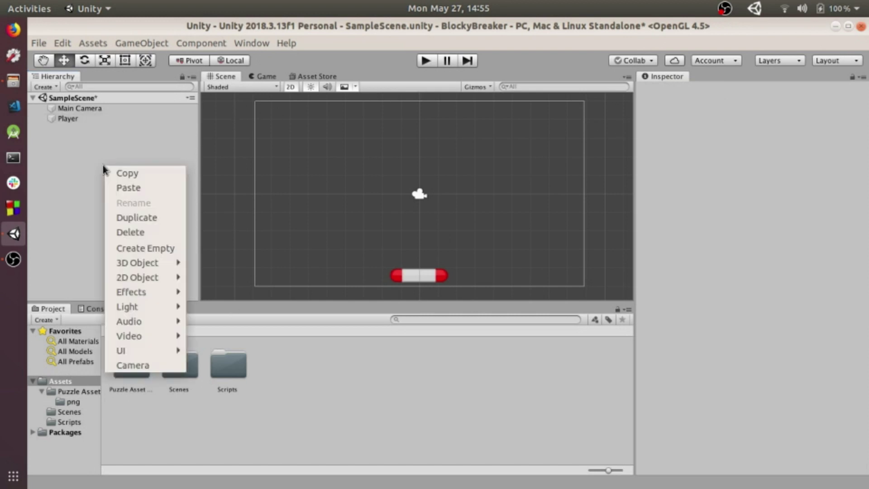
click(134, 247)
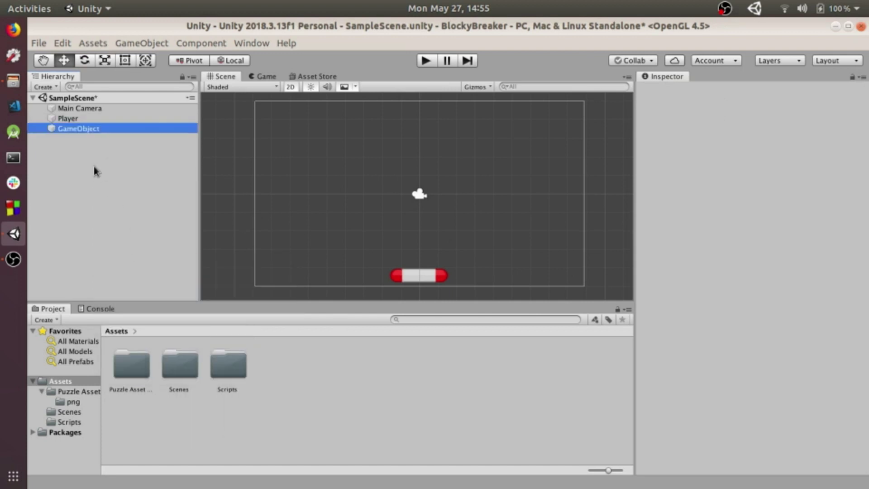
click(93, 131)
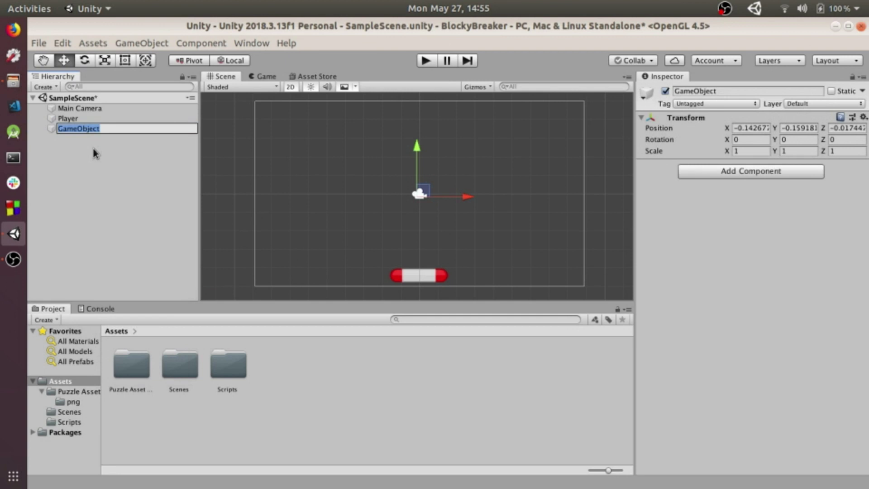
drag(466, 197, 305, 198)
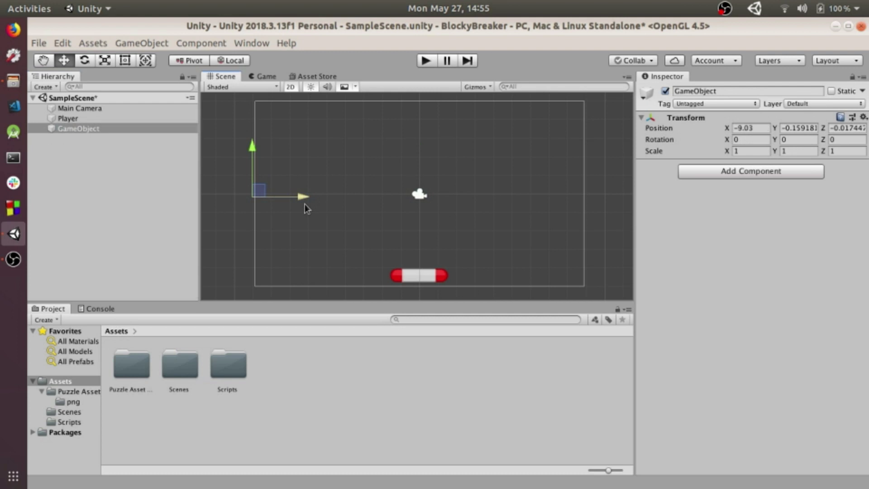
- Rename the new empty game object as Boundary_Left
right_click(155, 130)
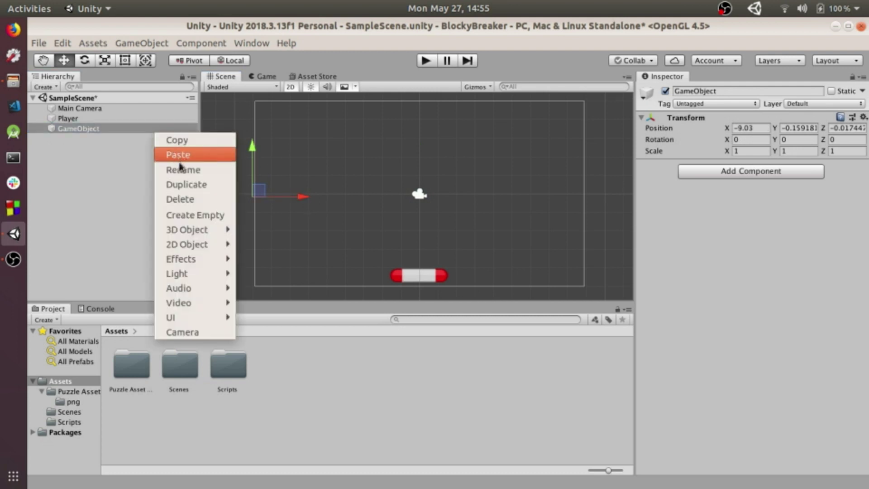
click(181, 170)
text(Bou)
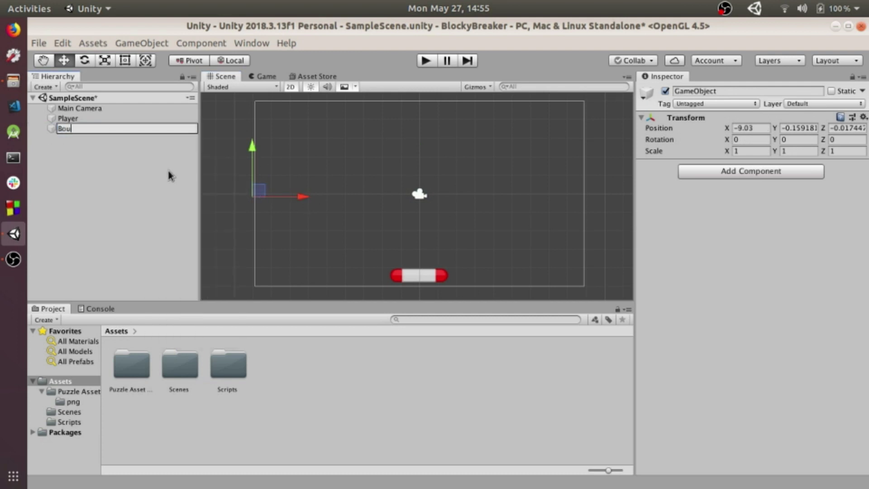
text(ndary_Left)
click(169, 176)
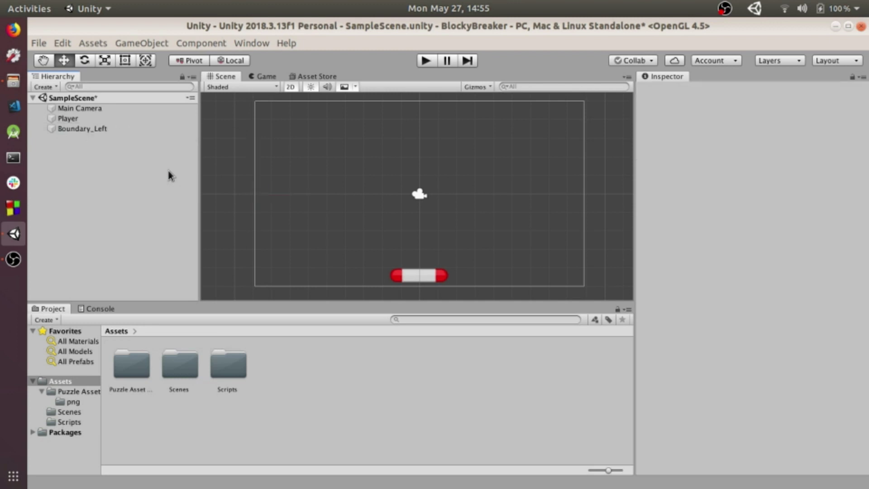
- Add a Box Collider 2D component to Boundary_Left
click(117, 129)
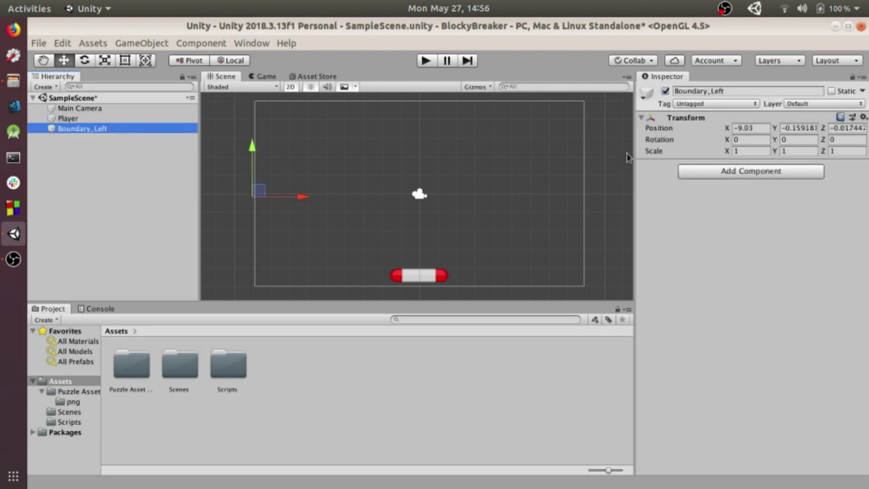
click(711, 179)
text(R)
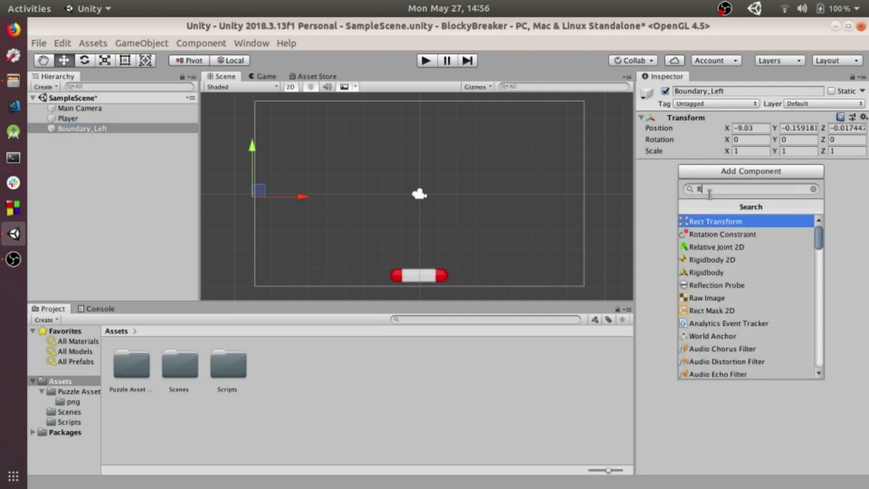
key(BackSpace)
text(Col)
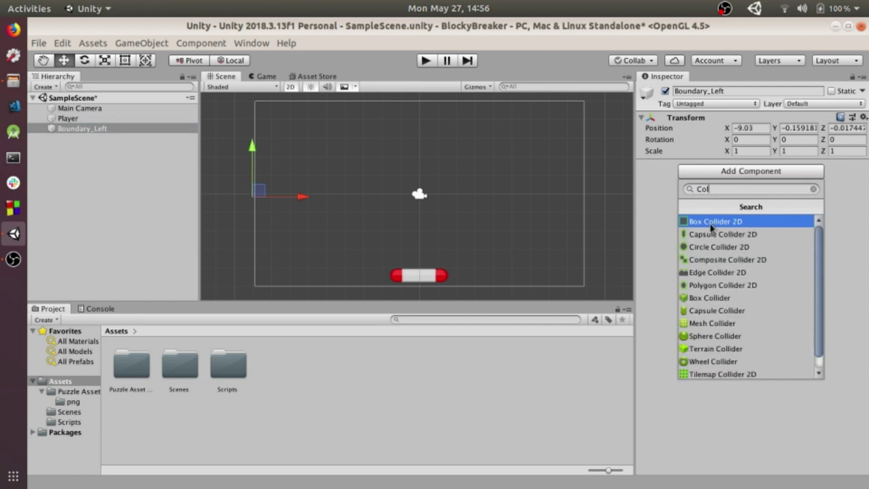
click(694, 221)
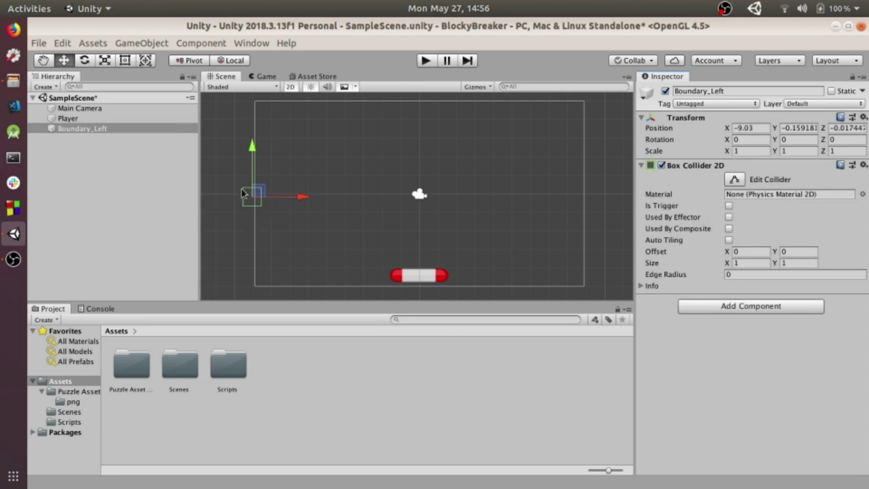
- Stretch the Boundary_Left collider to the camera frame's full height, about 9.96 units, and narrow its width
click(734, 179)
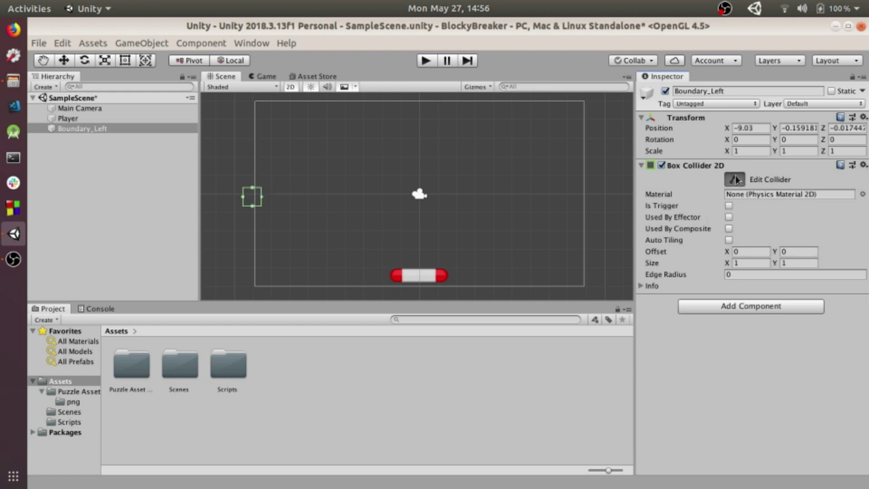
drag(251, 206, 252, 290)
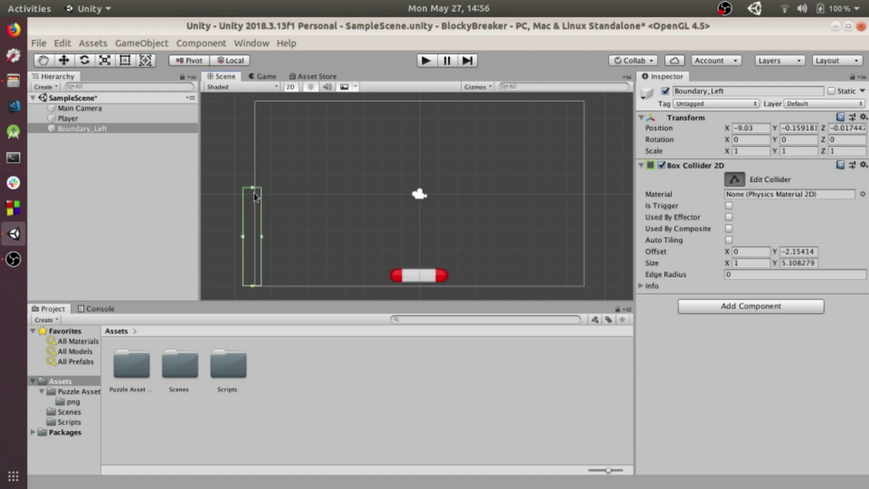
drag(253, 192, 253, 102)
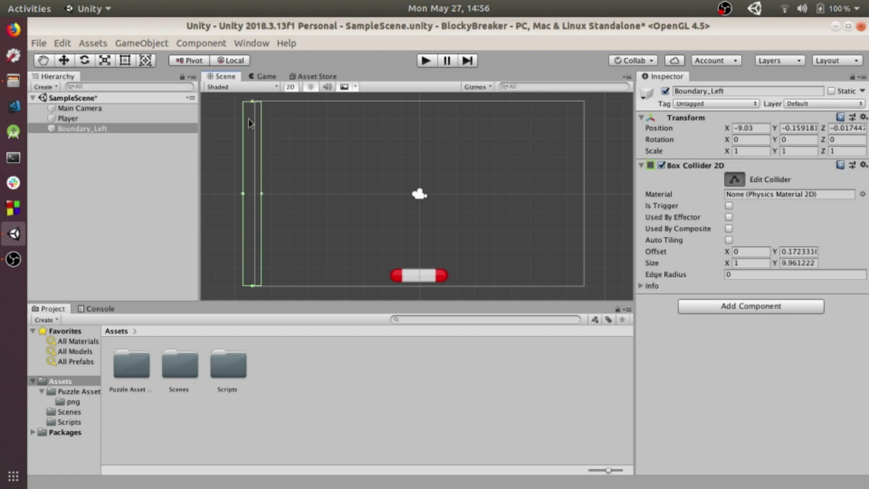
drag(243, 194, 260, 194)
click(190, 177)
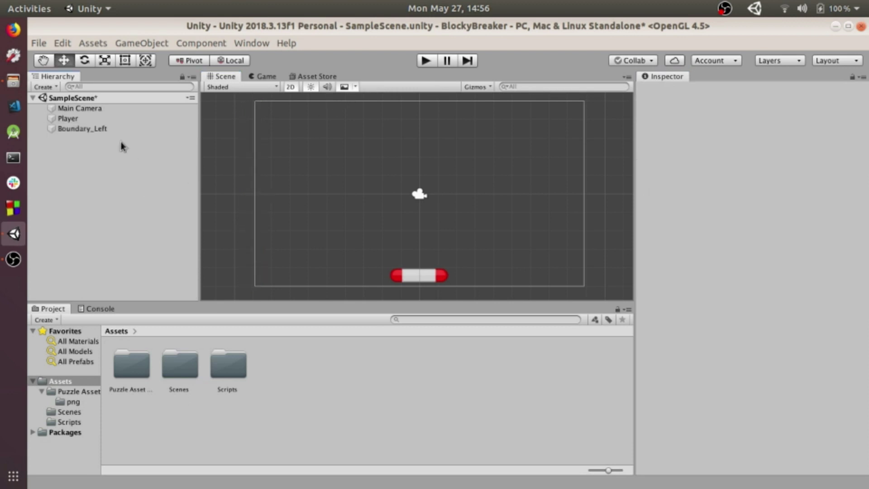
- Add a Box Collider 2D component to the Player paddle
click(98, 120)
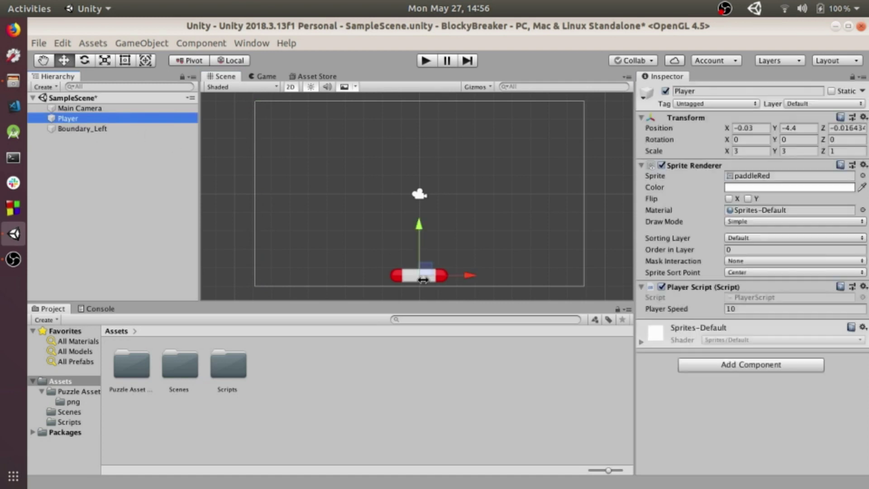
click(752, 368)
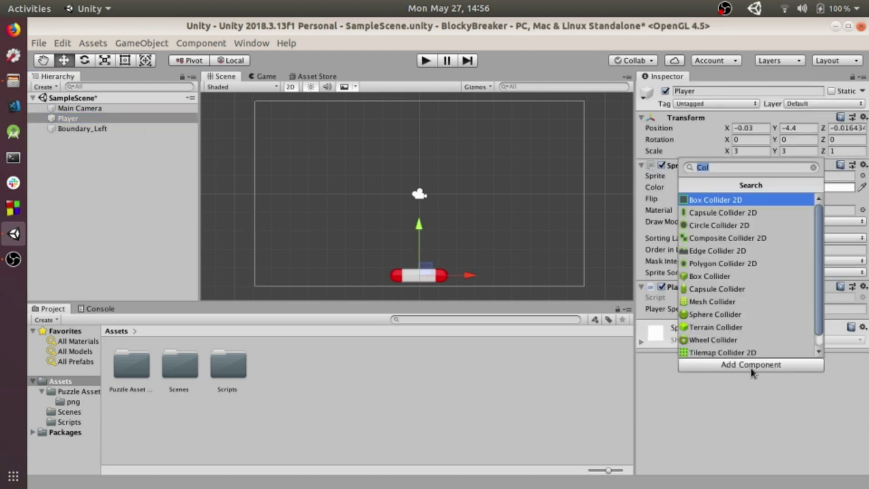
click(700, 203)
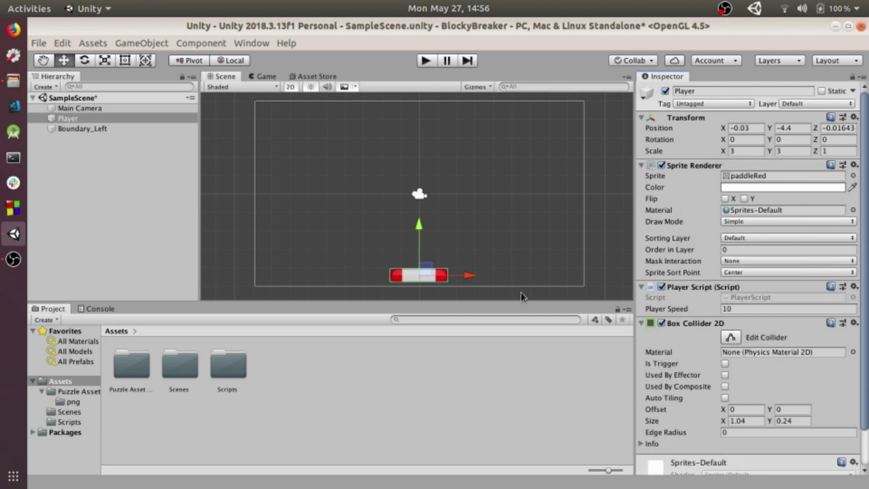
- Add a Rigidbody 2D component to the Player and briefly run the game to test its physics
scroll(817, 354, down, 3)
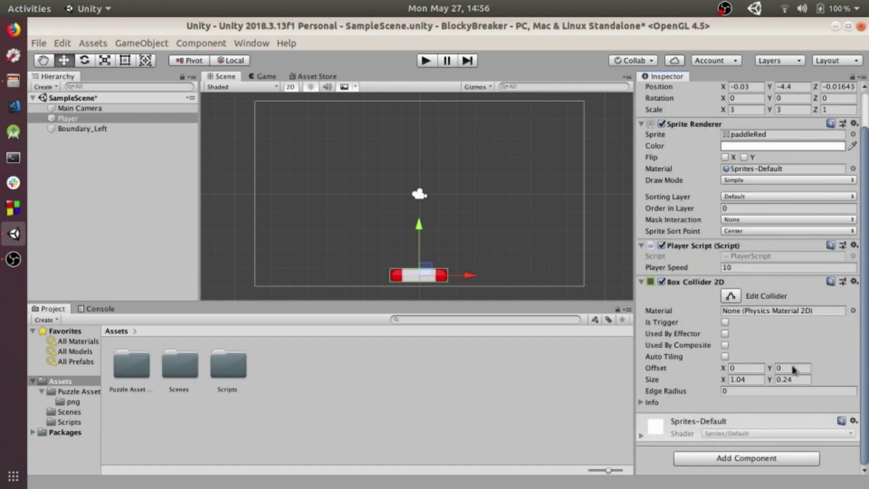
click(746, 457)
key(BackSpace)
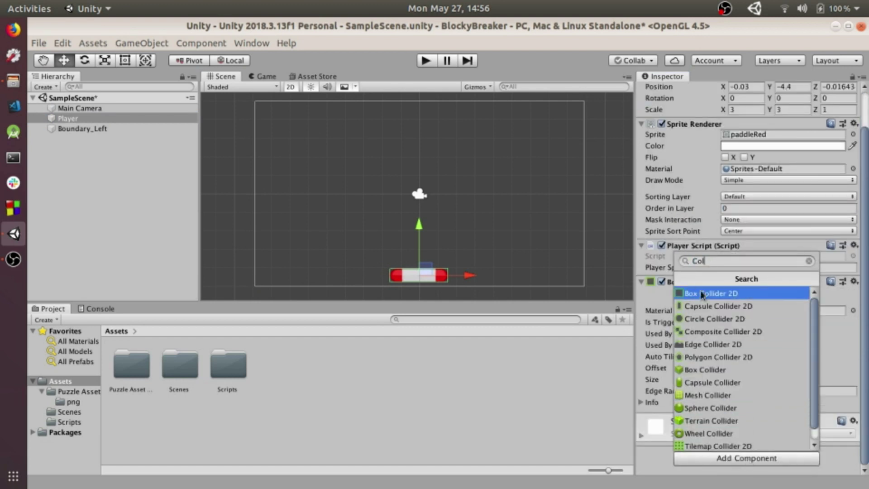
text(Rigi)
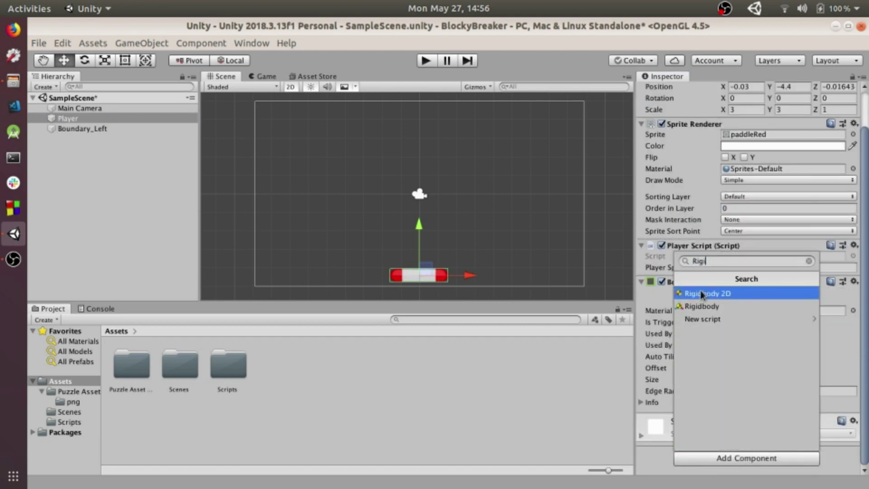
click(687, 295)
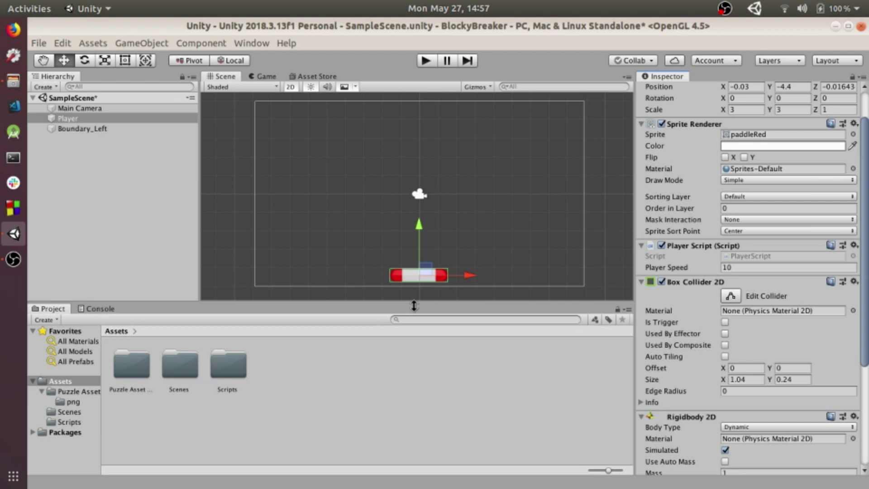
click(426, 61)
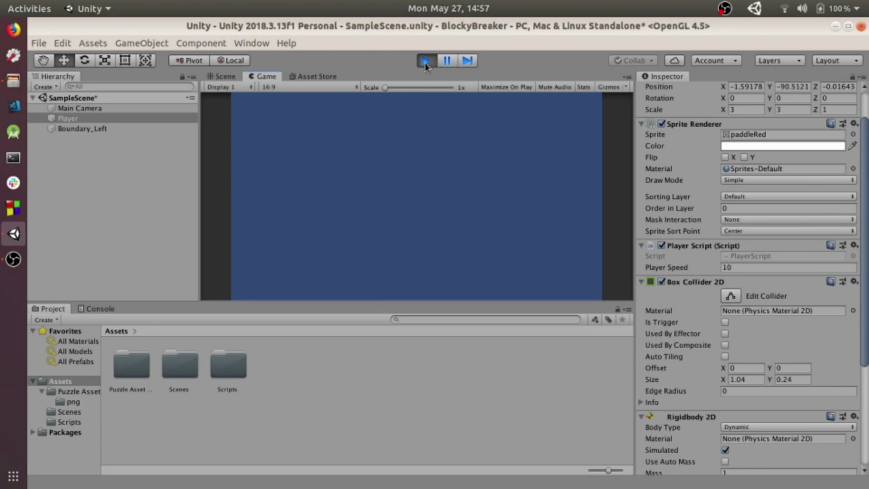
click(425, 62)
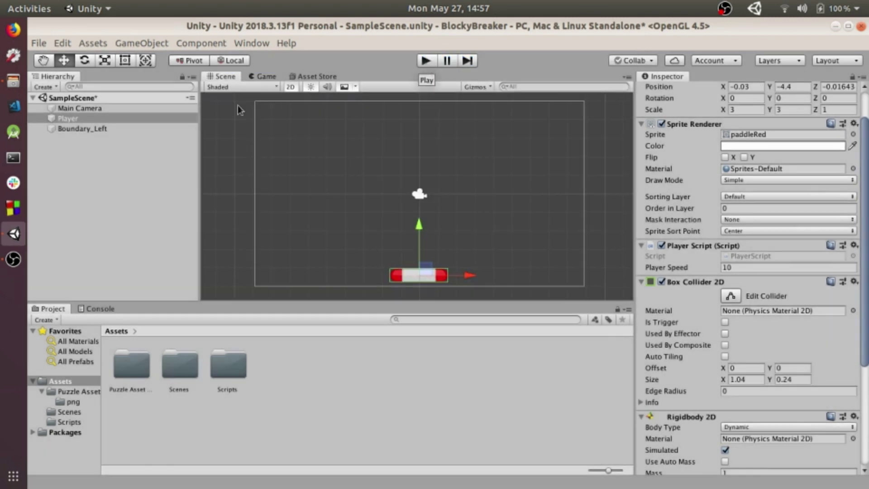
- Set the Gravity Scale of the Player's Rigidbody 2D to 0
scroll(781, 268, down, 3)
scroll(780, 268, down, 3)
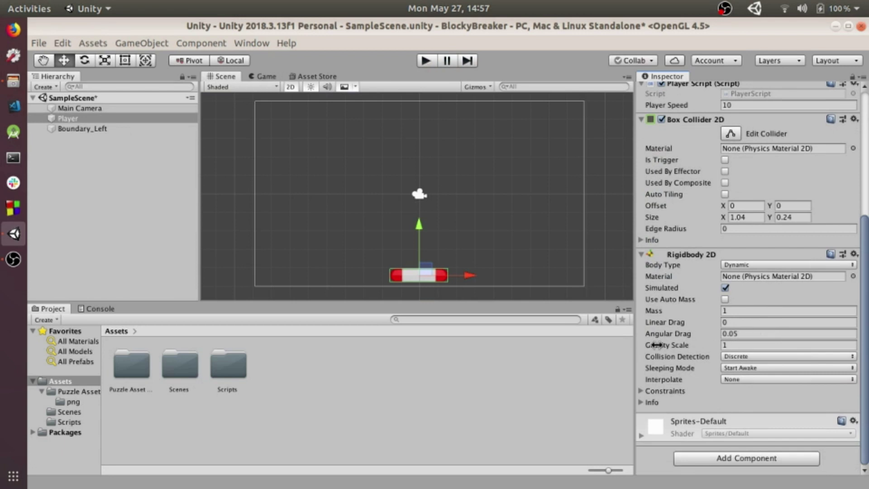
click(730, 346)
text(0)
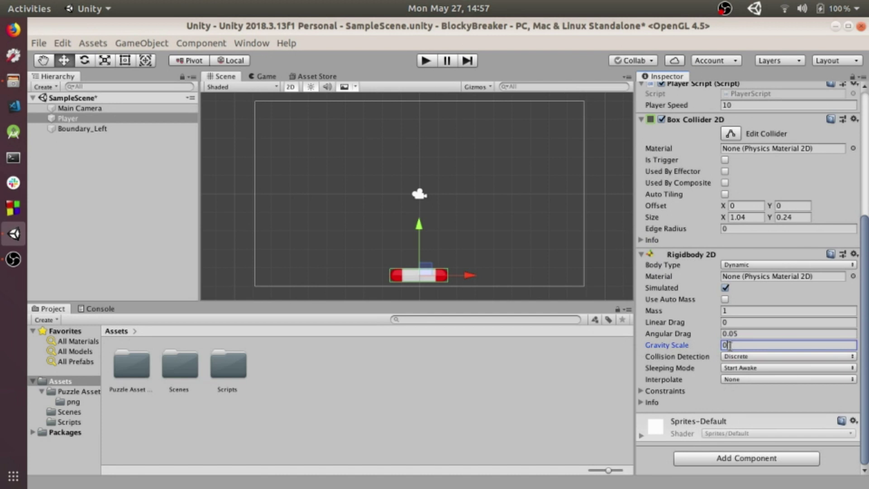
- Play-test the paddle by moving it left into Boundary_Left, and stop the game
click(425, 61)
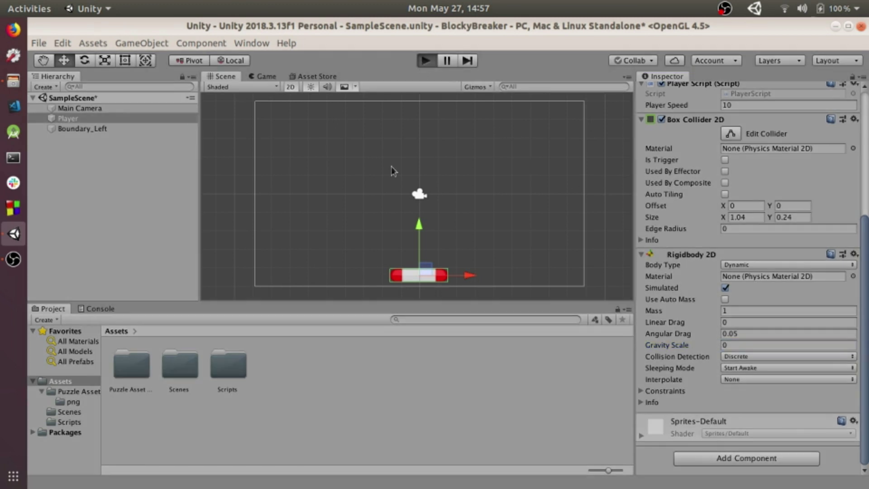
key(ctrl+p)
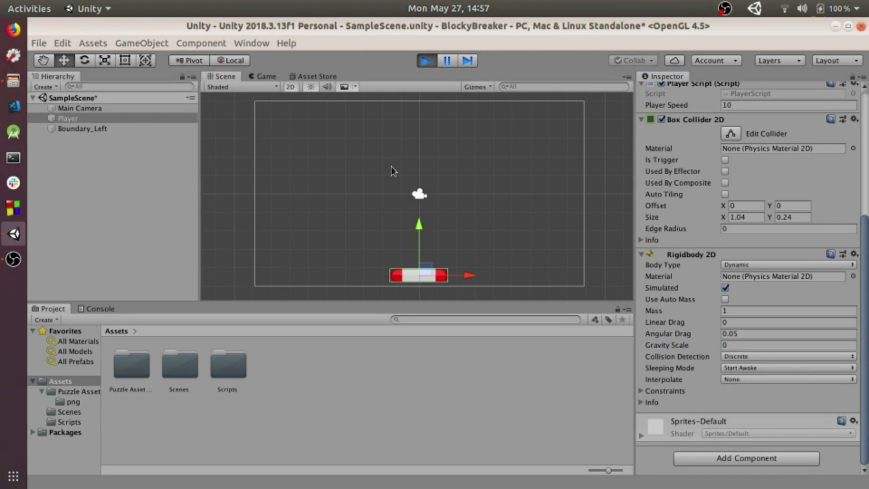
key(Left)
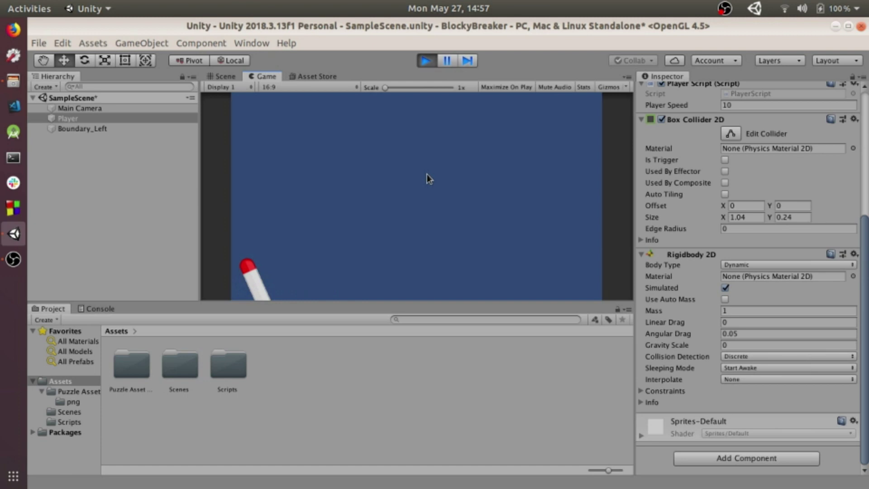
click(427, 61)
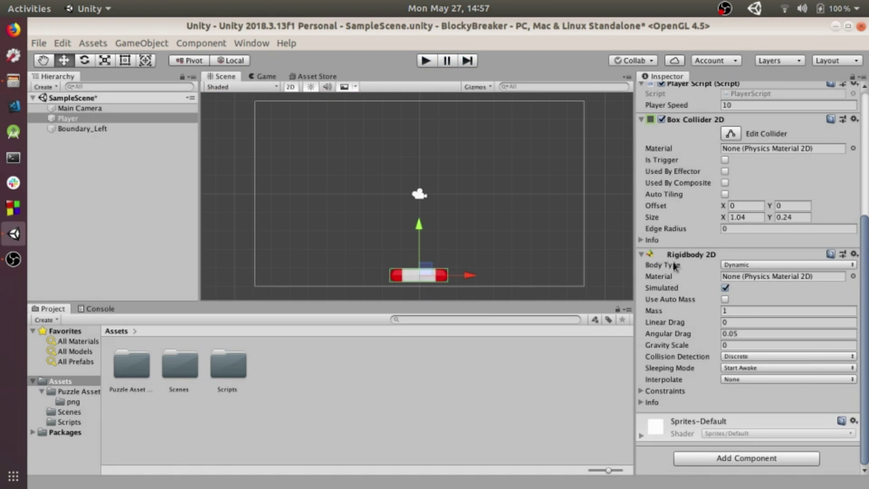
- Freeze the Z rotation in the constraints of the Player's Rigidbody 2D
click(687, 346)
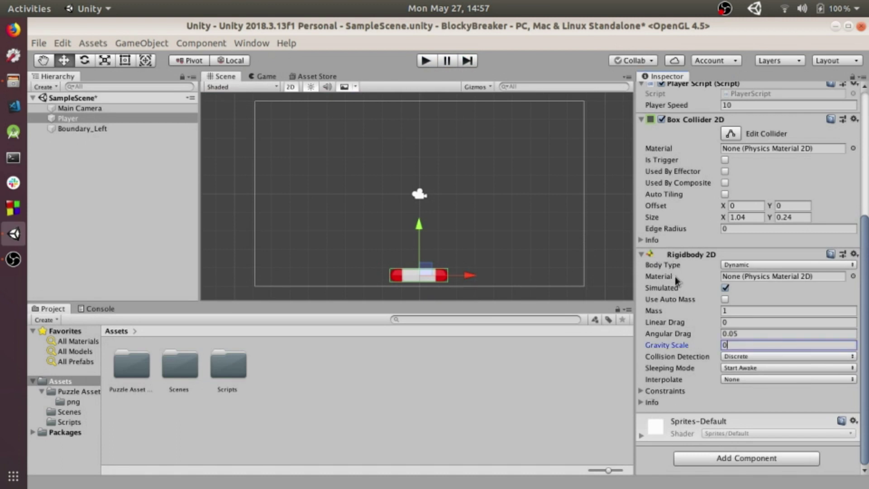
click(653, 395)
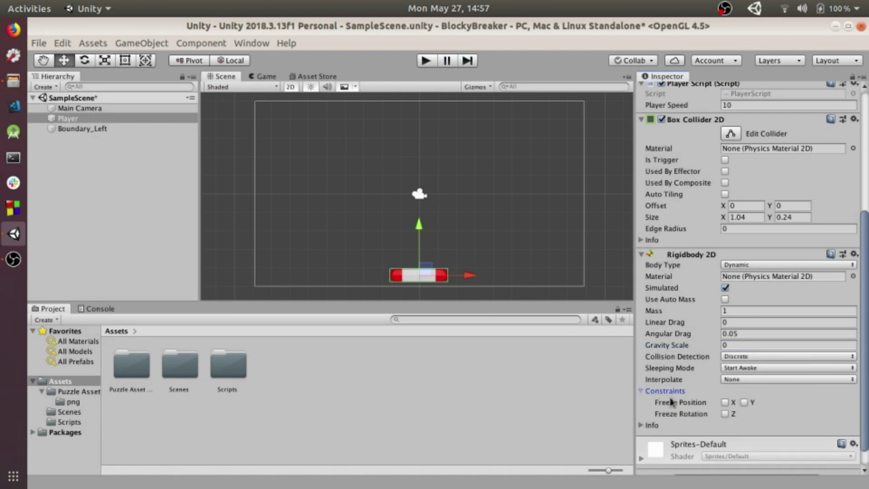
click(725, 414)
- Run the game, move the paddle left against Boundary_Left to test the collision, and stop the game
click(428, 61)
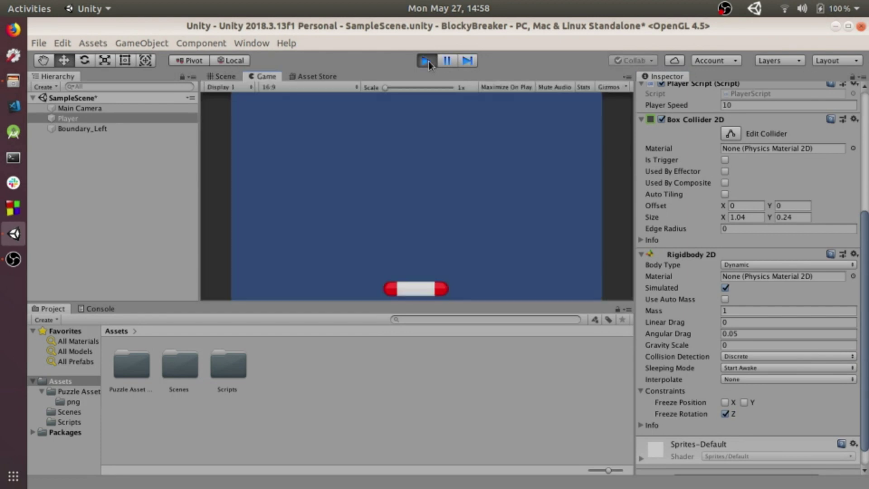
key(Left)
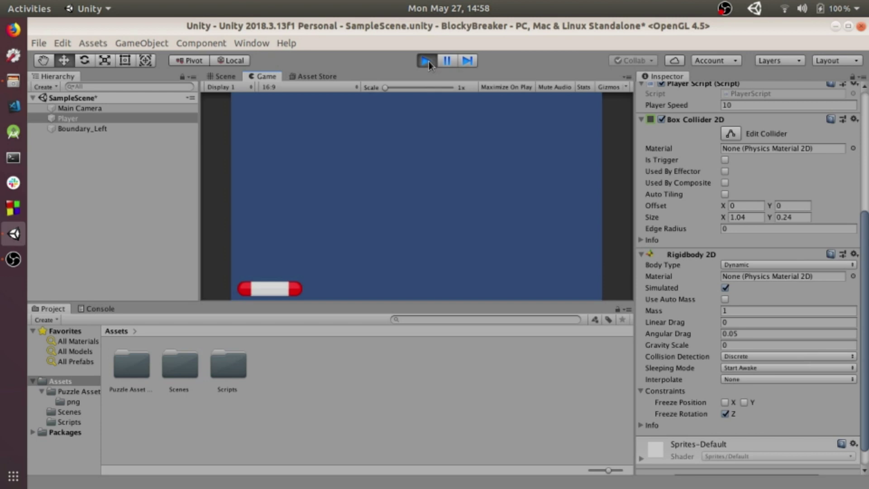
click(428, 61)
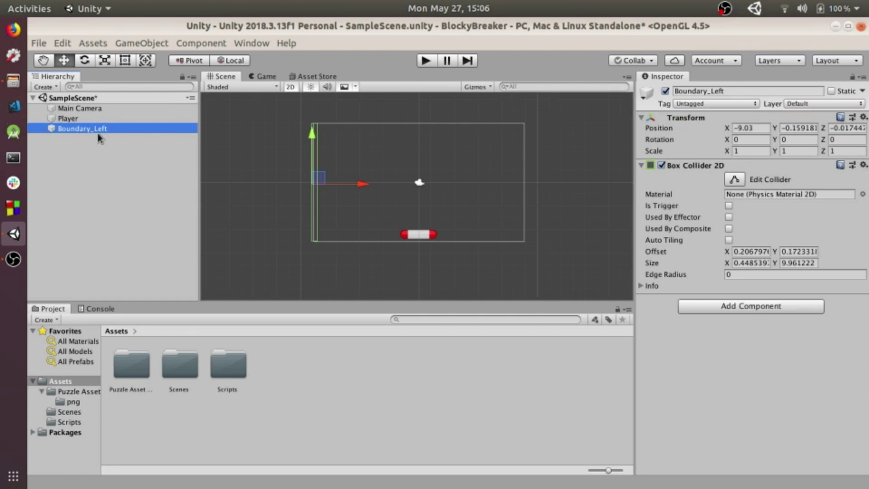
- Duplicate Boundary_Left to the play area's right edge at about X 8.75, naming the copy Boundary_Right
key(ctrl+d)
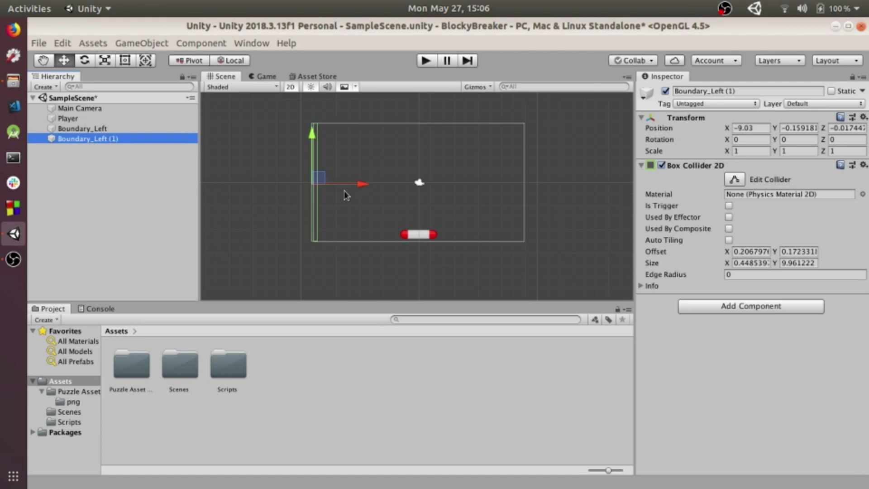
drag(362, 188, 564, 190)
right_click(115, 142)
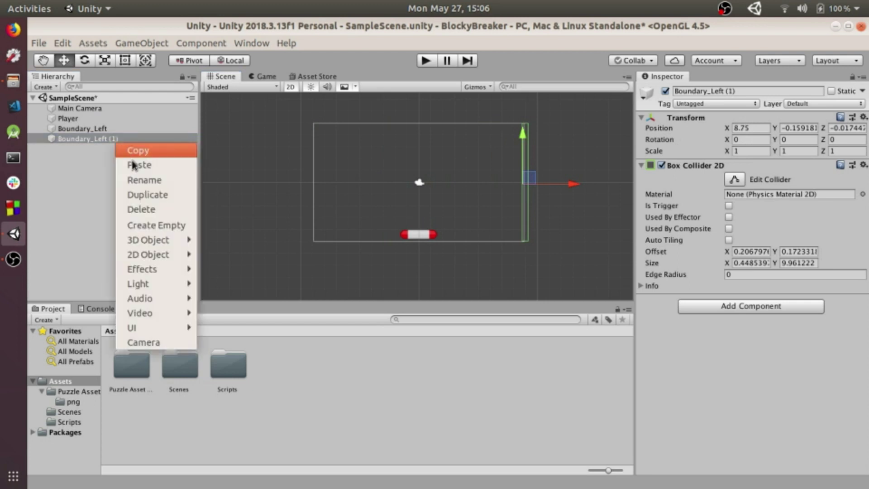
click(142, 180)
text(Bou)
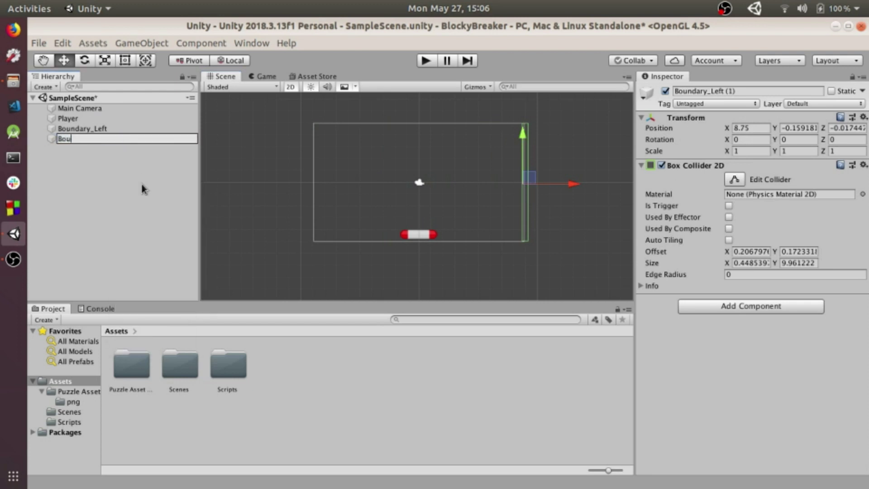
text(ndary_Right)
click(142, 184)
- Play-test the paddle by moving it left and right between the two boundaries, and stop the game
click(423, 61)
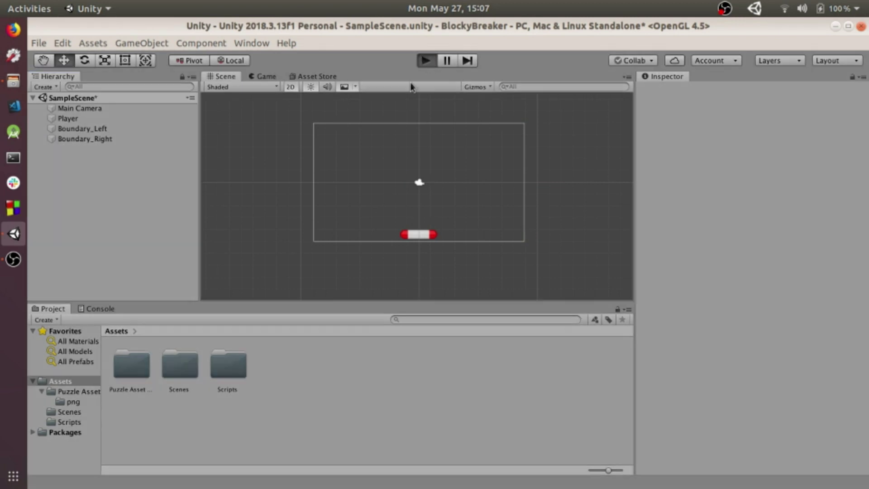
key(Left)
key(Right)
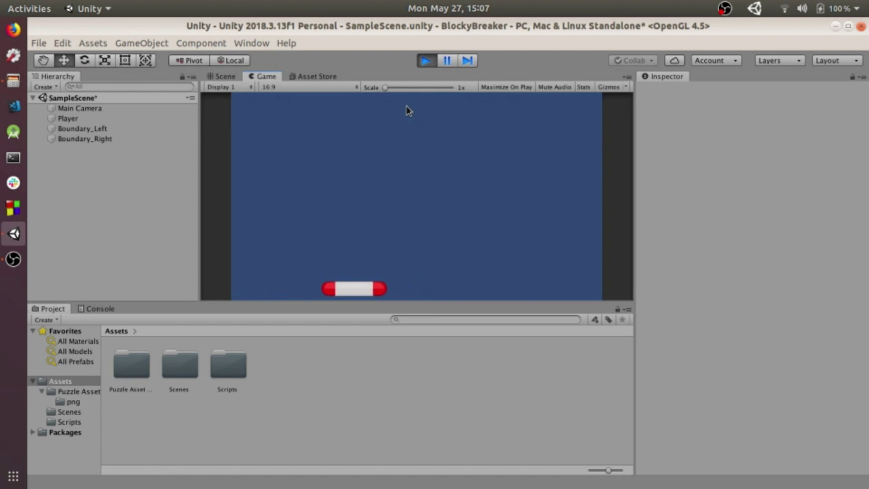
key(Left)
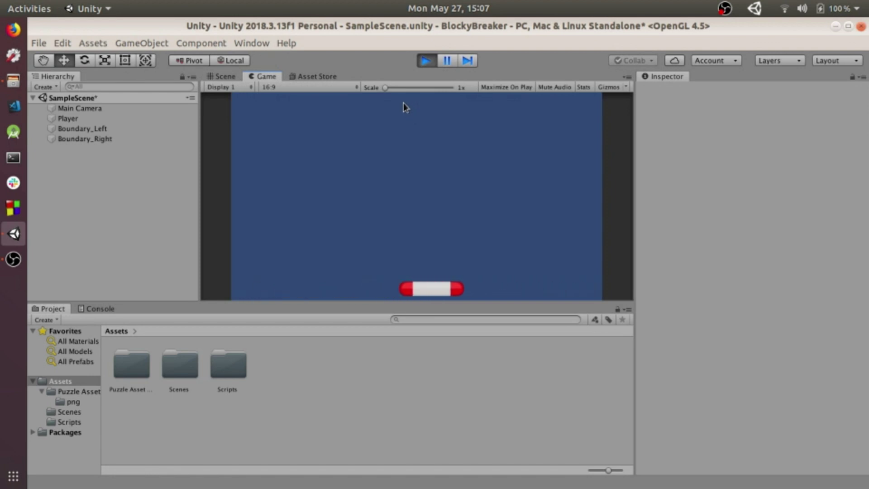
click(427, 61)
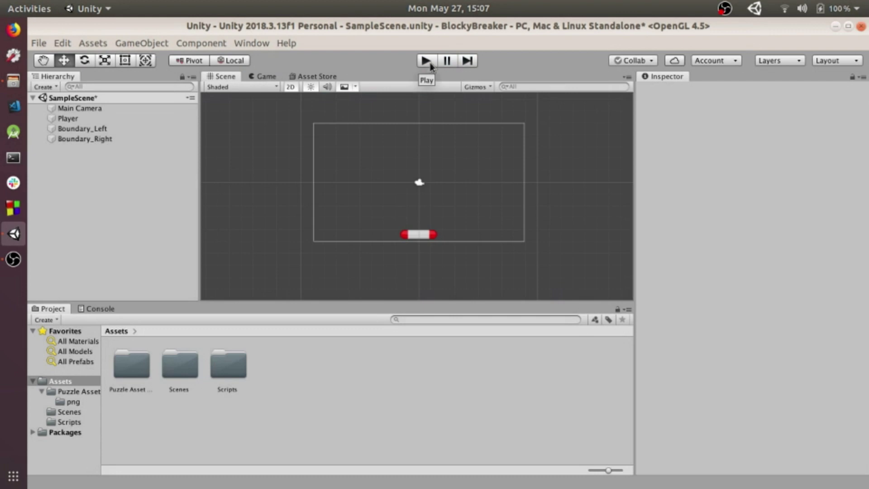